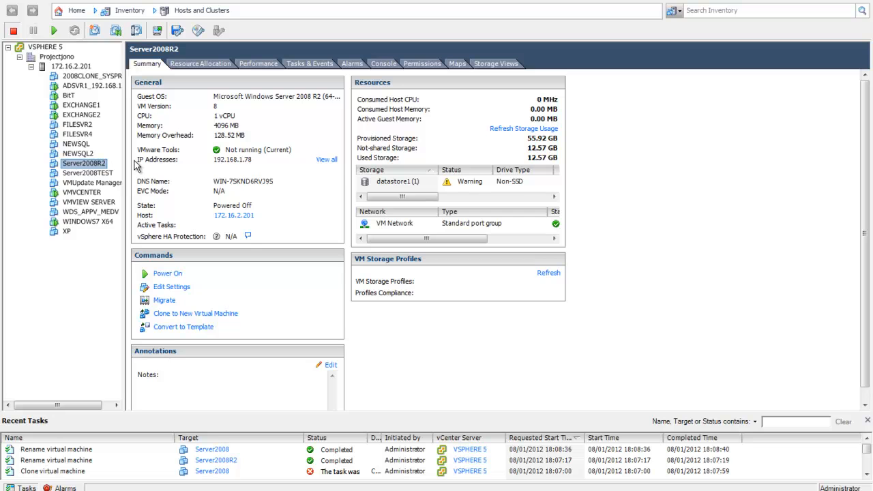
- Start cloning the Server2008R2 virtual machine, naming the clone ADSVRTEST in the Projectjono inventory location
right_click(86, 168)
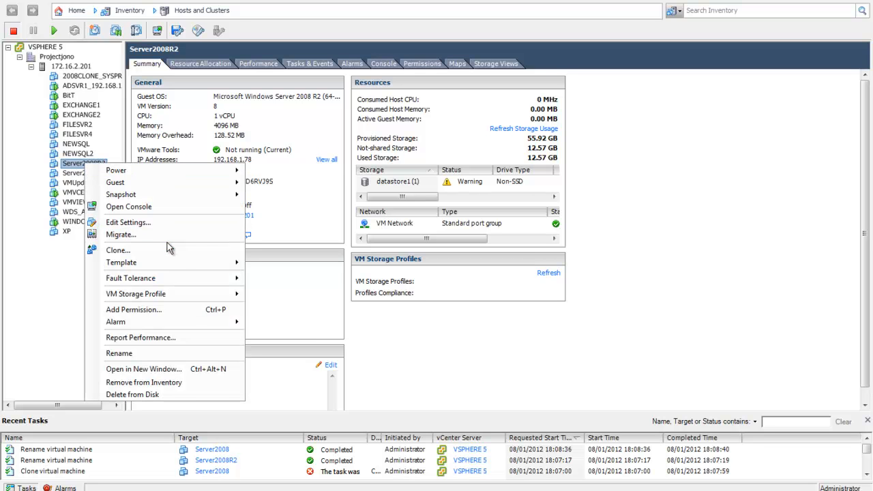
click(166, 257)
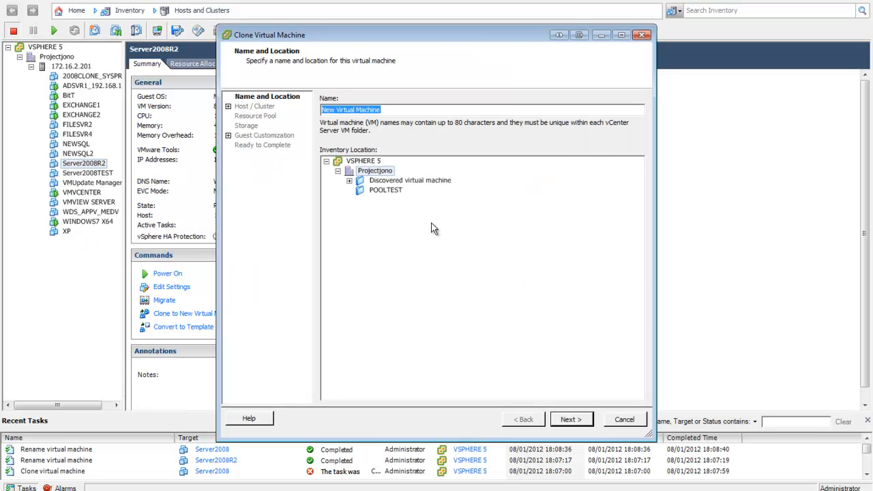
drag(391, 108, 300, 106)
key(BackSpace)
text(ADSVRTEST)
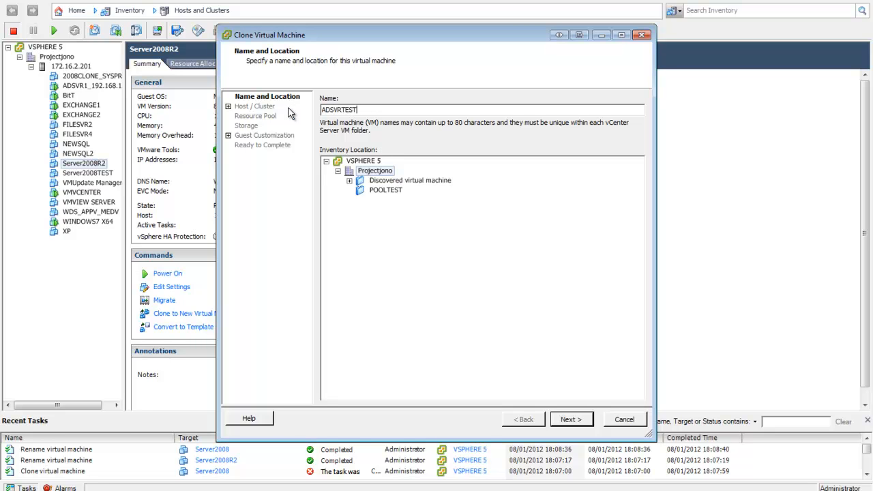
click(565, 420)
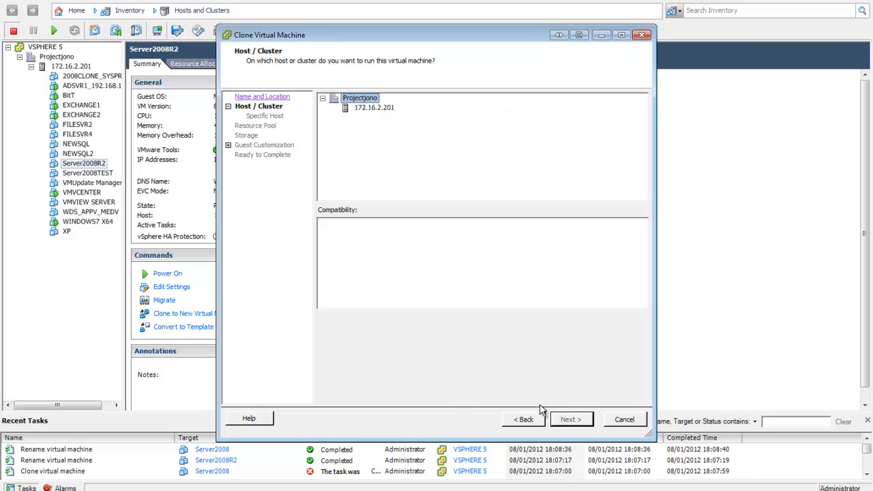
- Run the clone on host 172.16.2.201 and store it on datastore1 (1) in the same format as the source
click(371, 109)
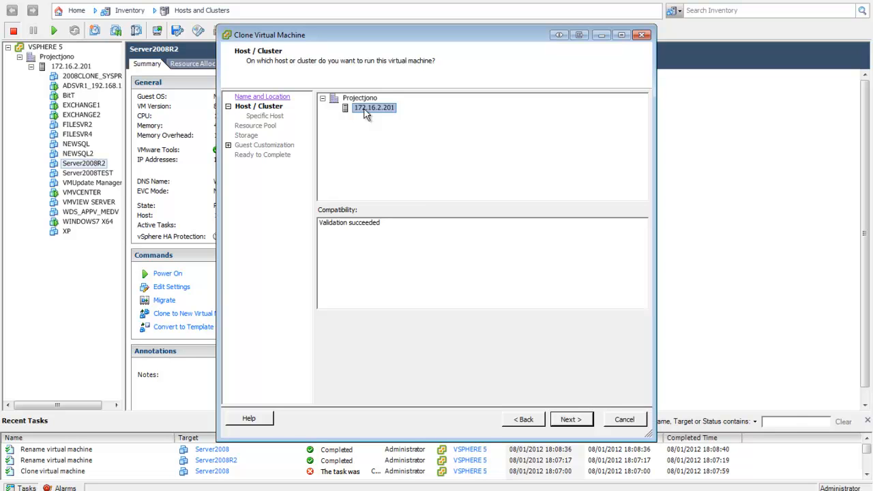
click(567, 418)
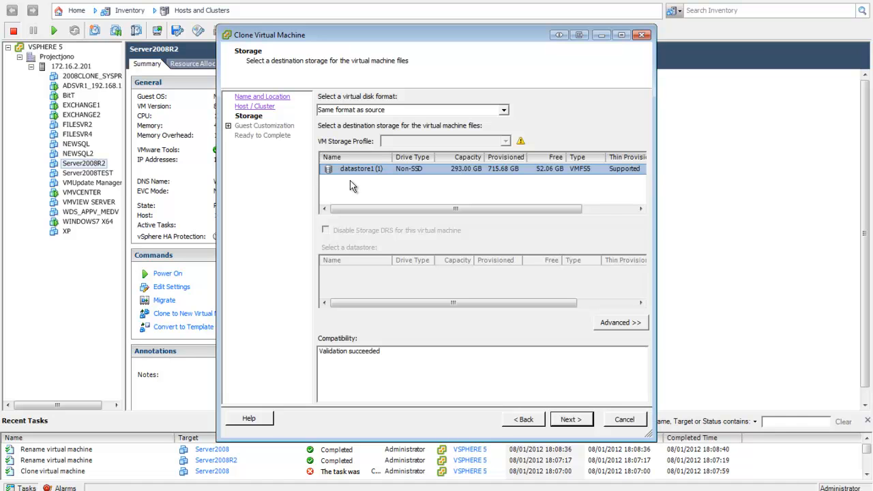
click(567, 419)
- Choose to customize the guest using the Customization Wizard, and register the owner as "NAme" with organization "Org"
click(355, 160)
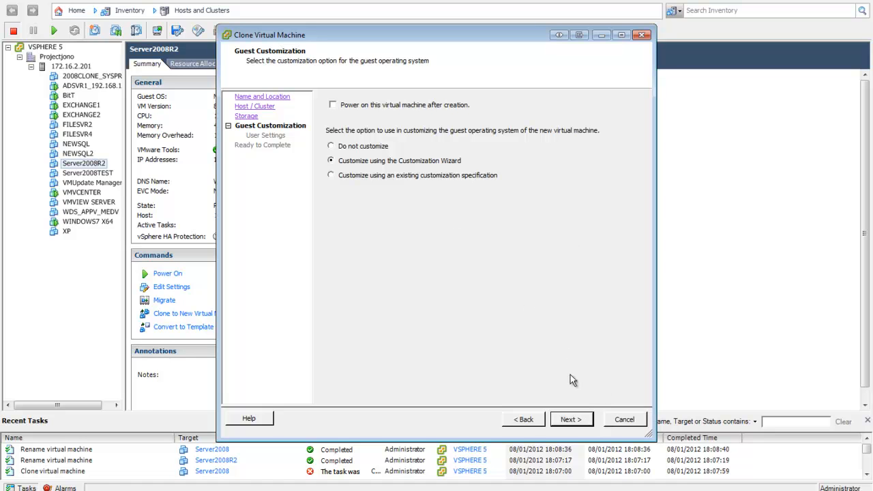
click(577, 423)
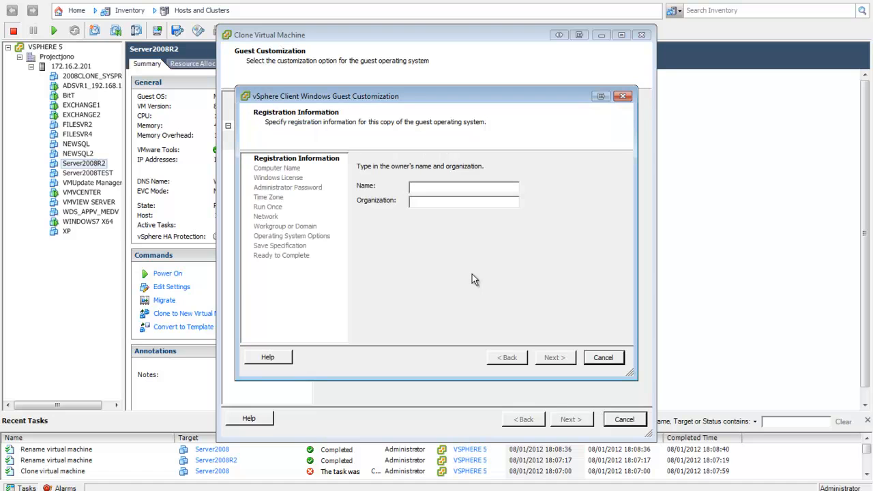
click(413, 185)
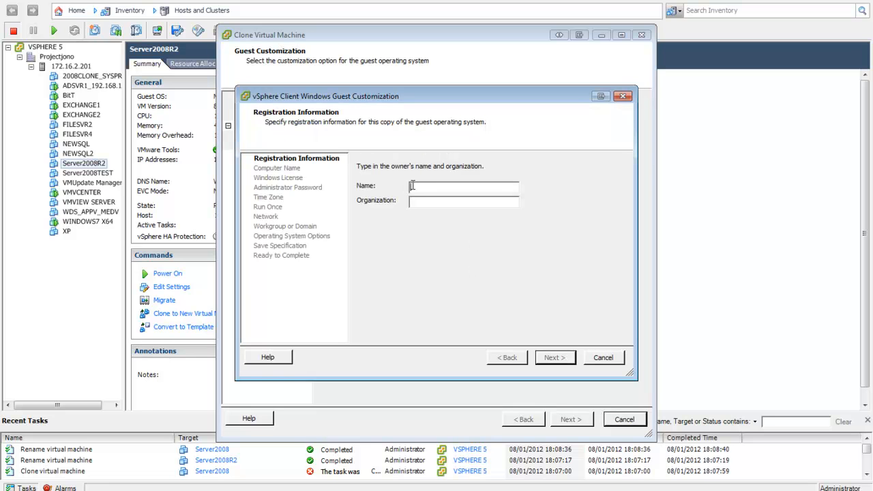
text(NAme)
key(Tab)
text(Org)
click(572, 360)
- Set the computer name to ADSVRTEST and accept the Windows license page with the product key left blank
text(A)
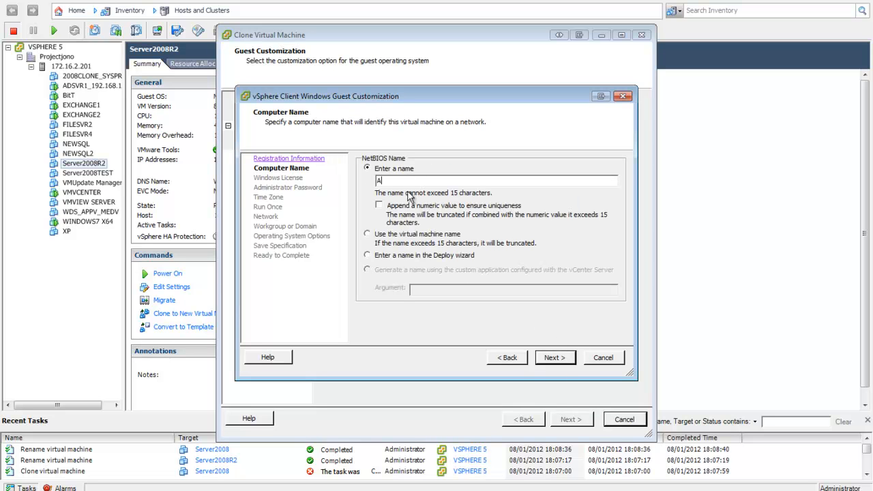
text(DSVRTEST)
click(567, 359)
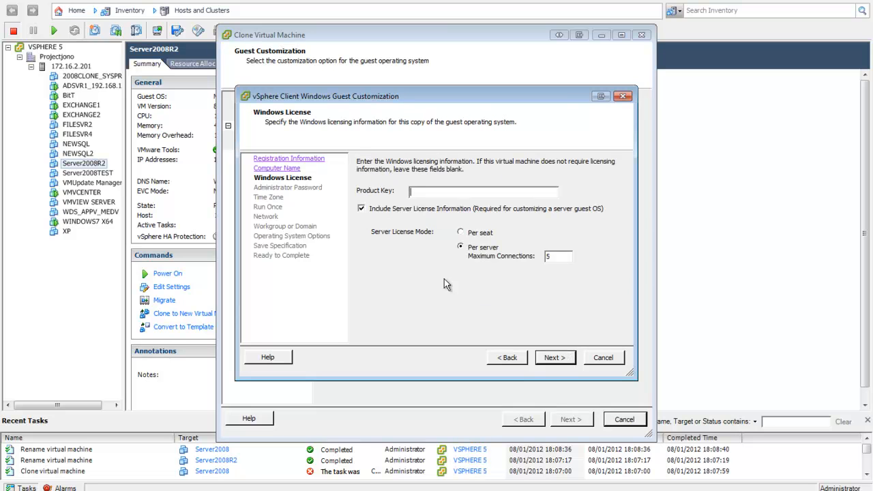
click(555, 360)
- Enter and confirm the Administrator password, and enable automatic logon as the Administrator 5 times
text(*********)
key(Tab)
text(*********)
click(420, 225)
click(516, 234)
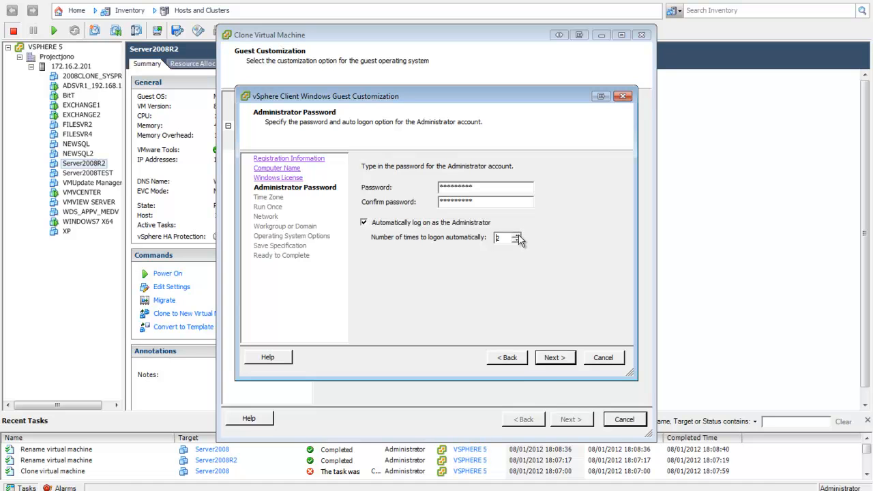
click(556, 358)
- Set the time zone to (GMT) Greenwich Mean Time : Dublin, Edinburgh, Lisbon, London, and accept typical network settings without run-once commands
click(444, 173)
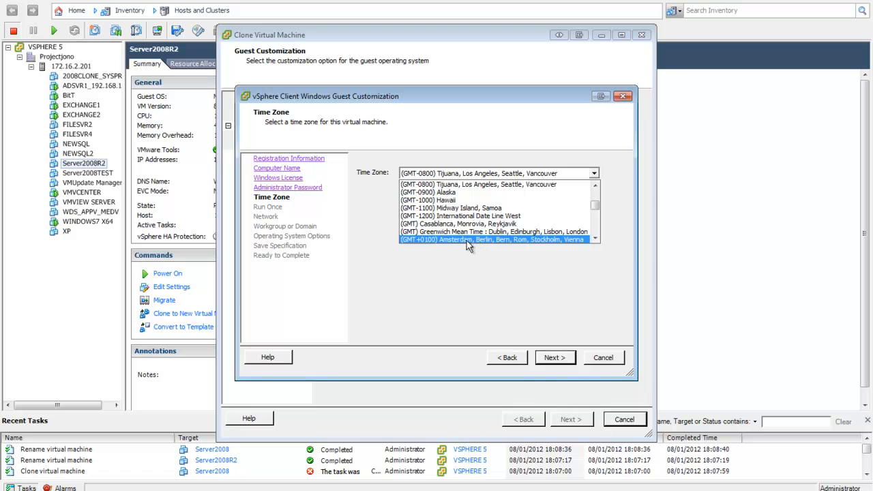
click(465, 233)
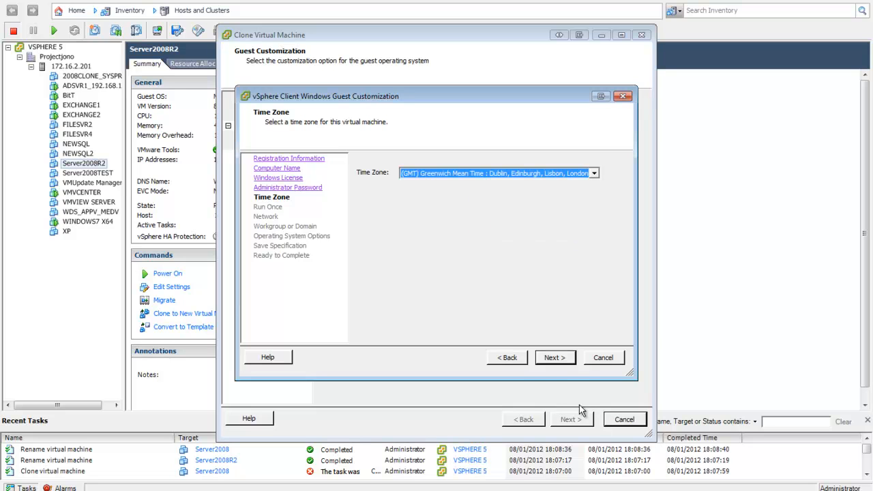
click(552, 362)
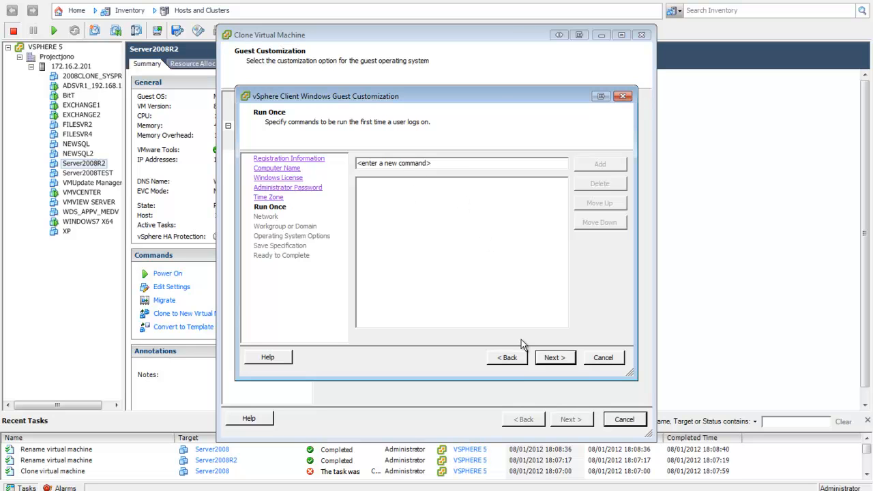
click(557, 359)
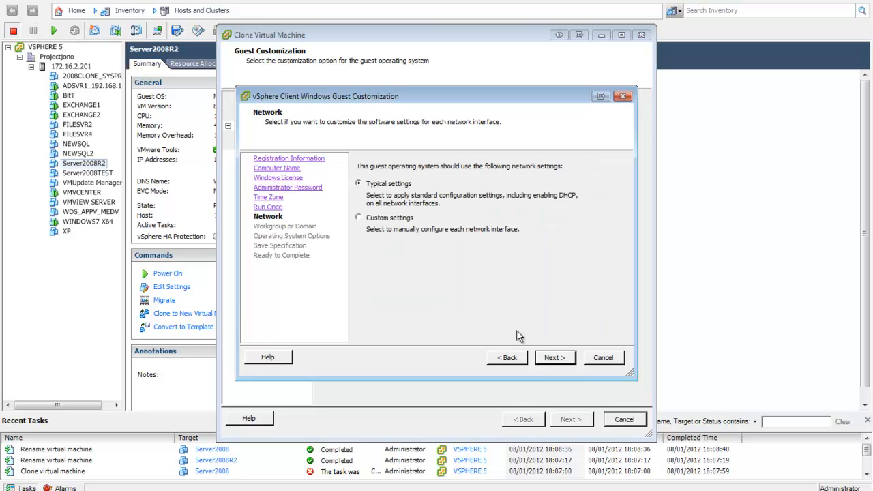
click(565, 361)
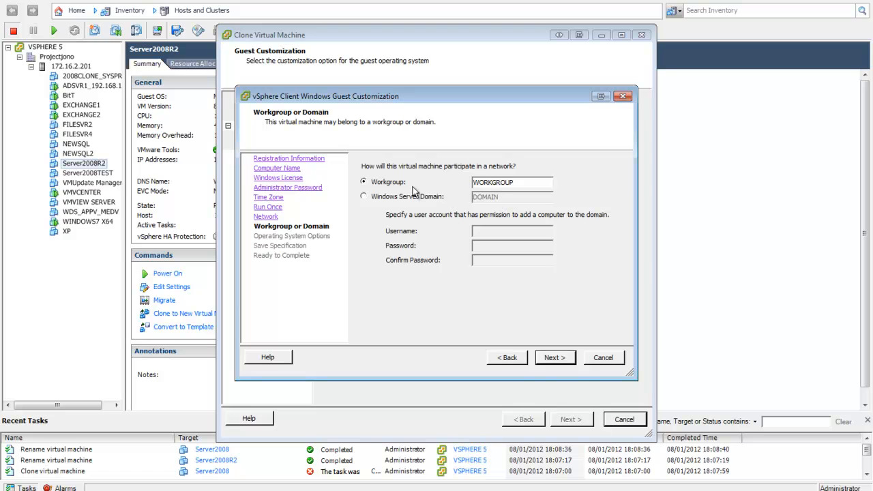
click(363, 196)
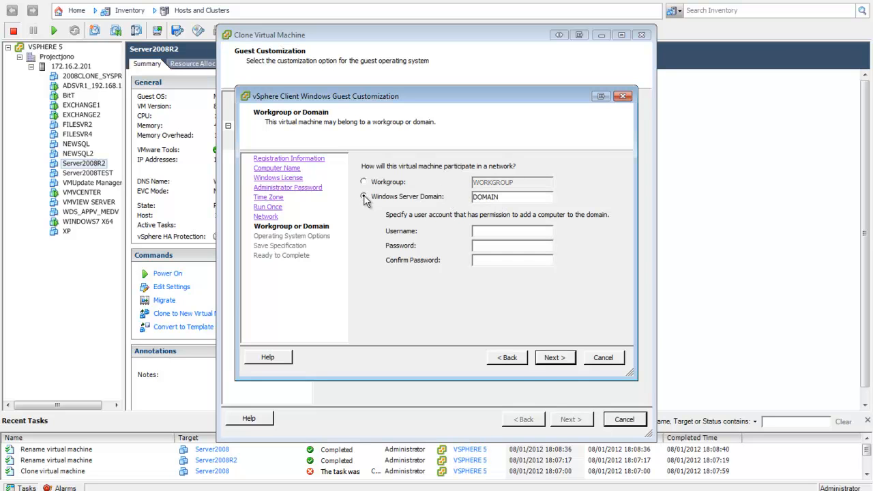
double_click(507, 197)
click(484, 230)
click(380, 182)
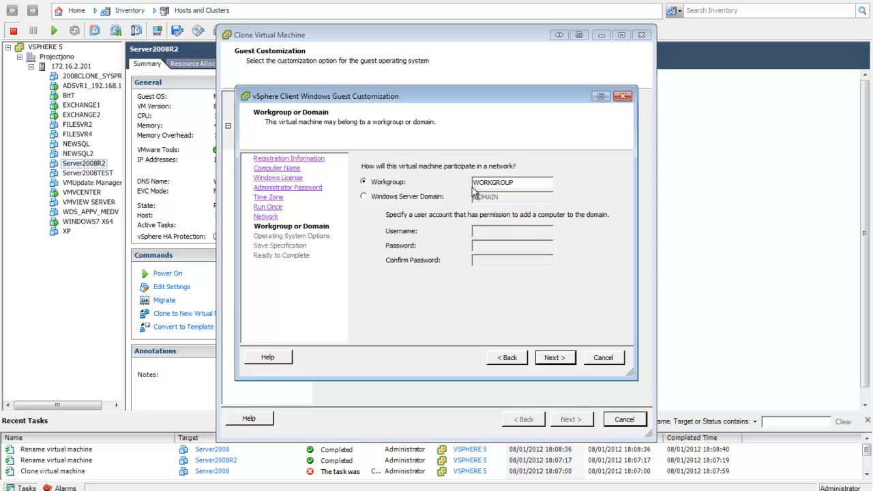
- Keep the machine in WORKGROUP with a new security ID generated, and finish the guest customization without saving the specification
click(553, 358)
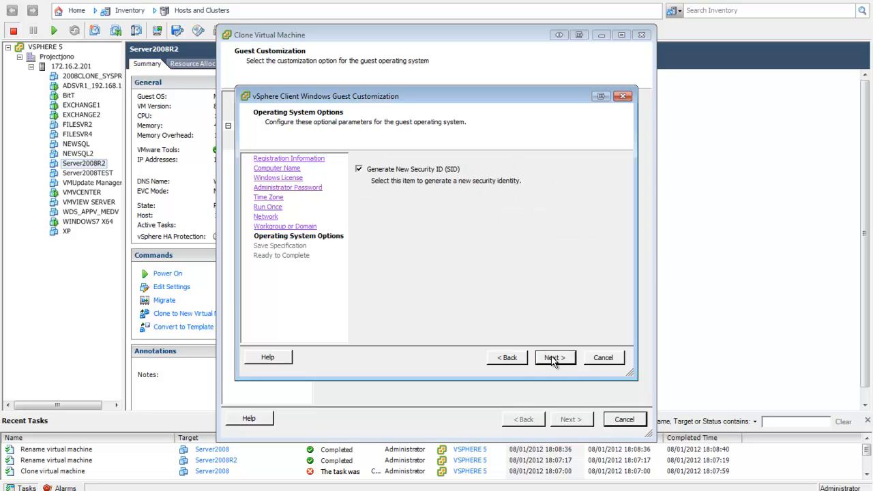
click(362, 172)
click(556, 359)
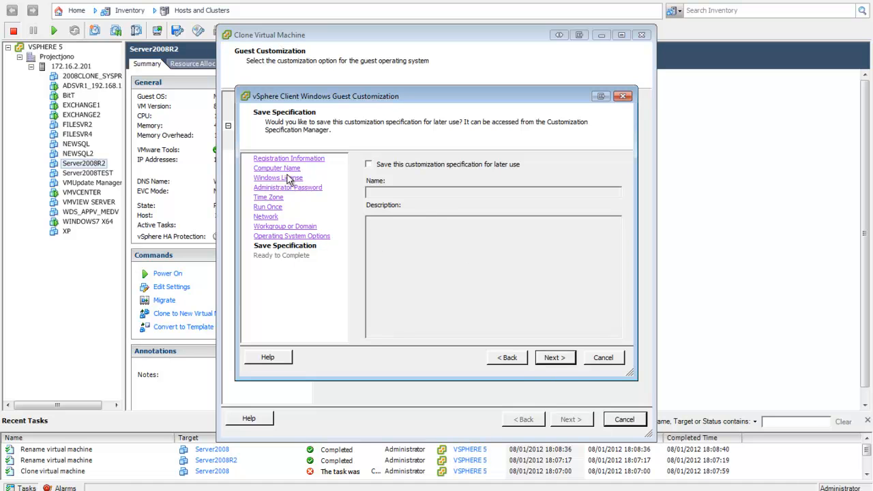
click(561, 363)
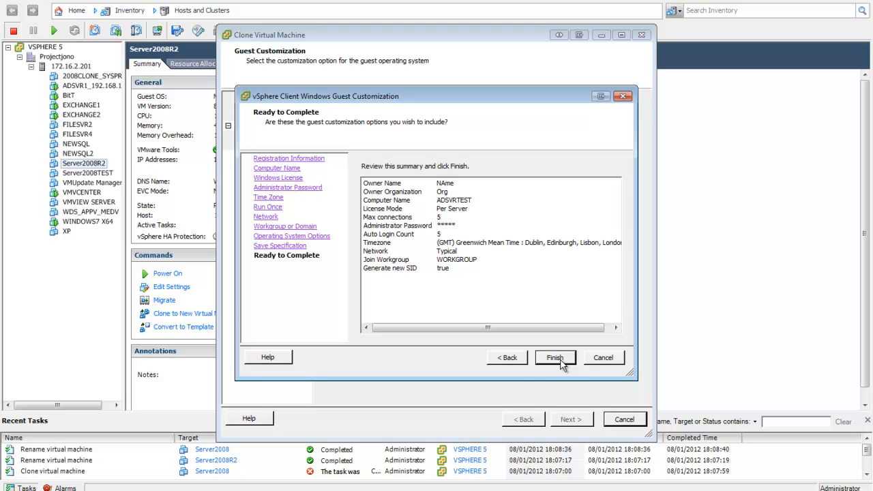
click(555, 358)
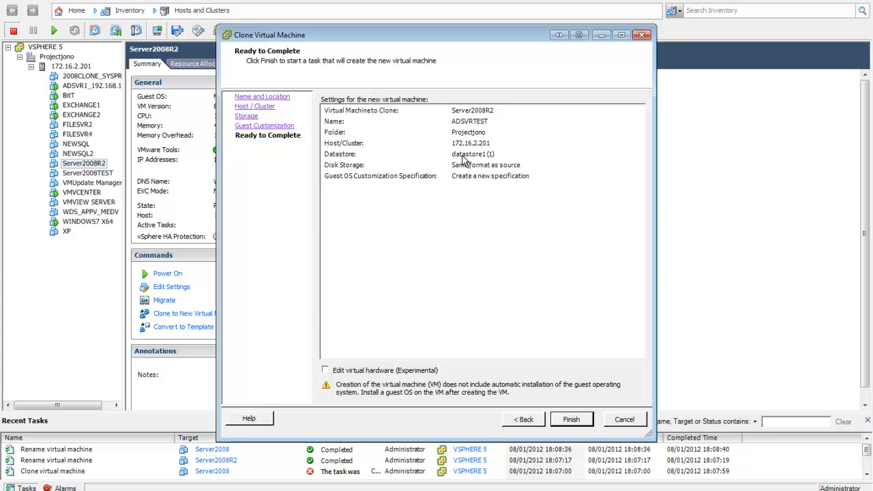
click(345, 372)
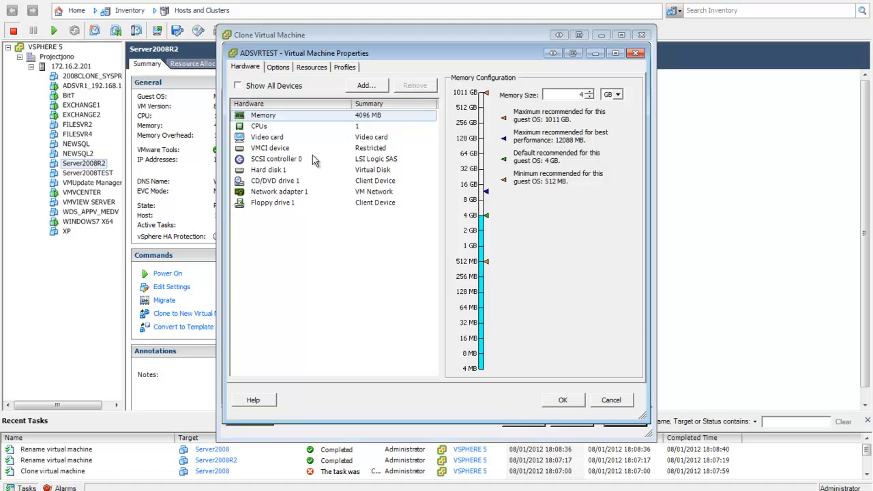
click(589, 98)
click(589, 97)
click(590, 92)
click(590, 92)
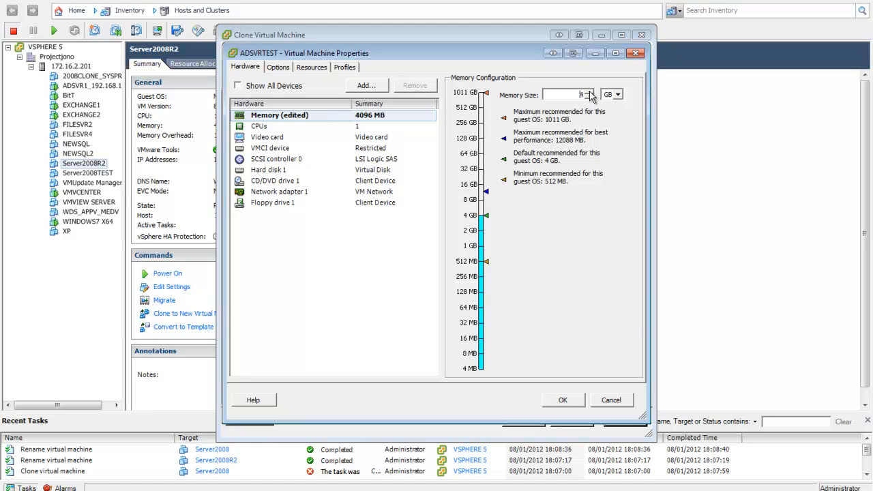
click(279, 172)
click(371, 86)
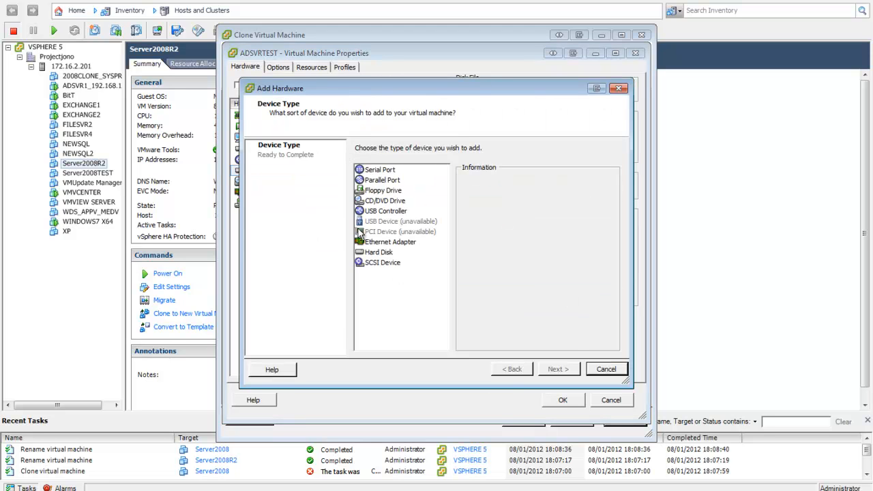
click(606, 368)
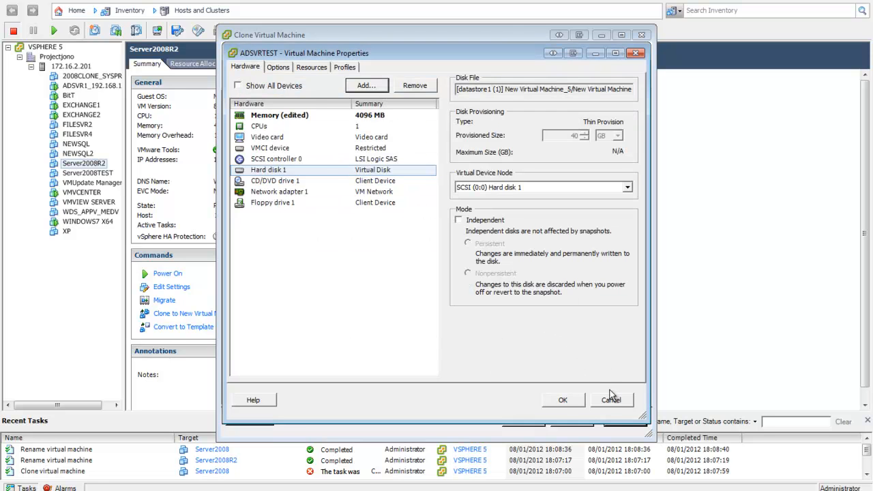
click(611, 399)
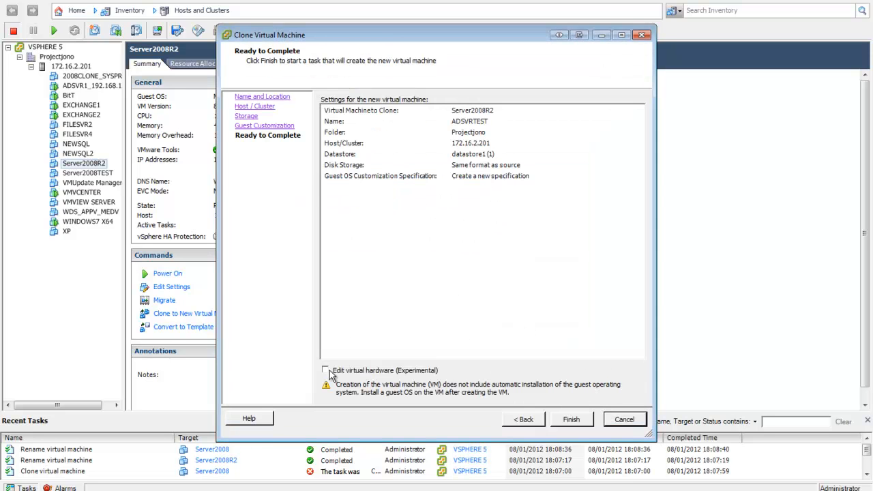
- Finish the clone wizard to start creating ADSVRTEST, and open the tasks and events of Server2008R2 from the clone task
click(573, 422)
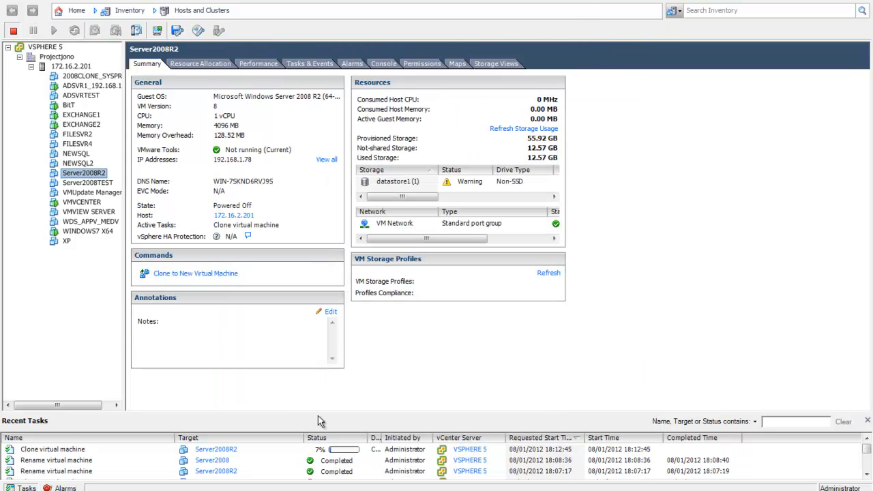
click(203, 451)
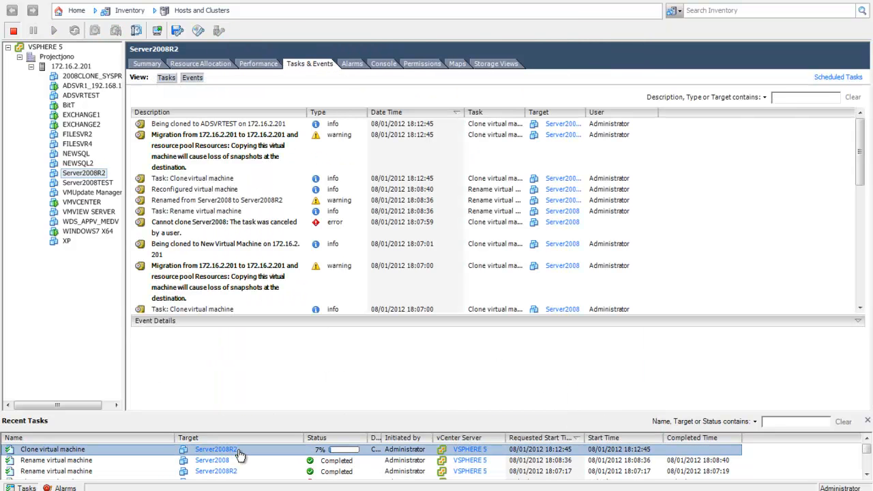
click(87, 86)
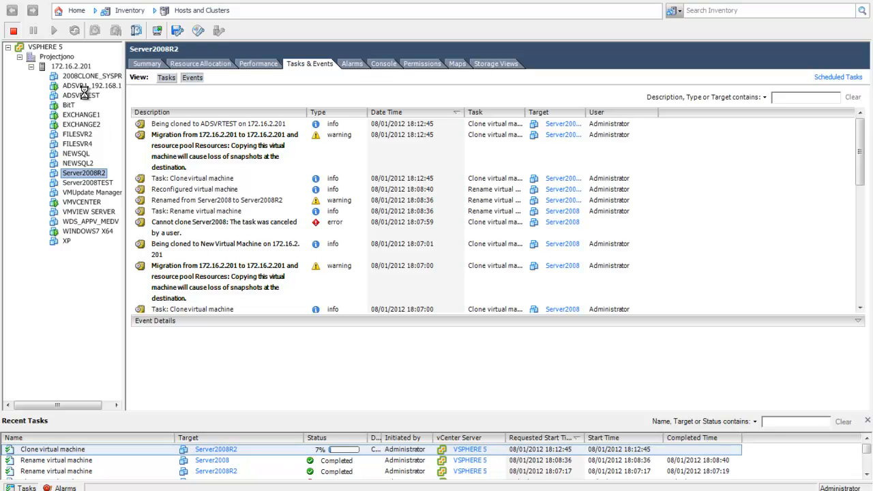
click(75, 125)
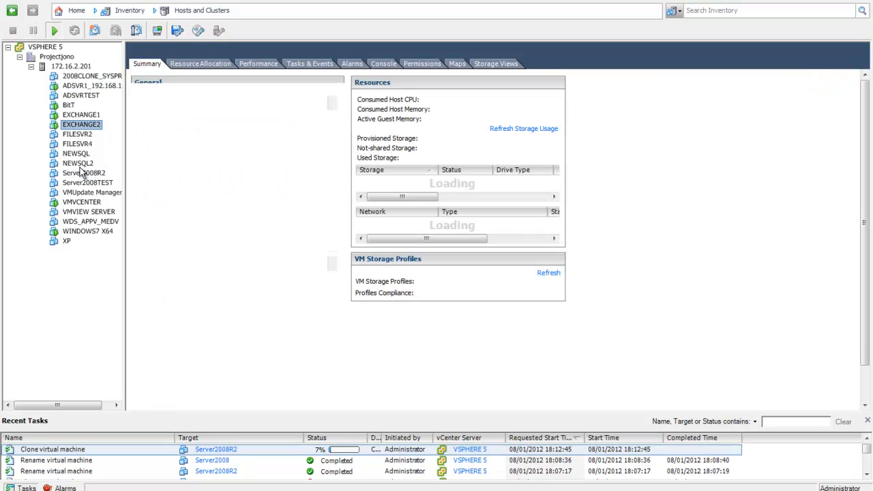
click(76, 144)
click(78, 163)
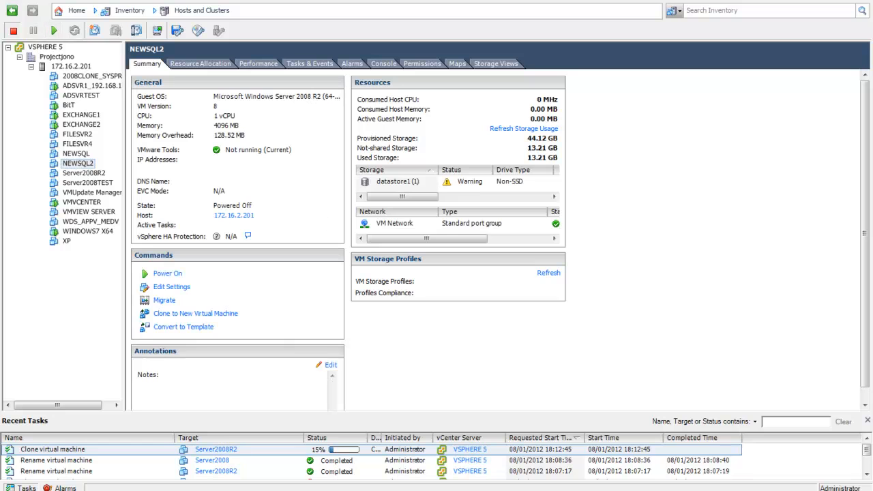
- Check the status of the Server2008R2 clone task among the recent tasks
click(315, 451)
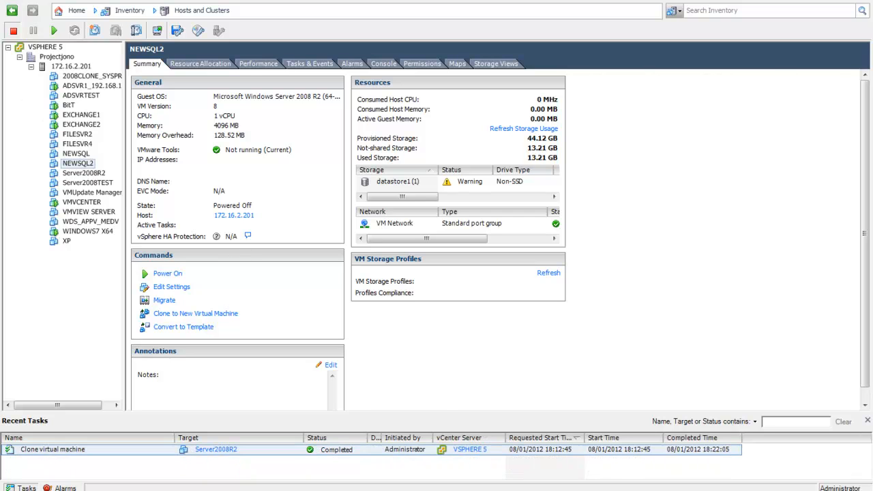
click(244, 451)
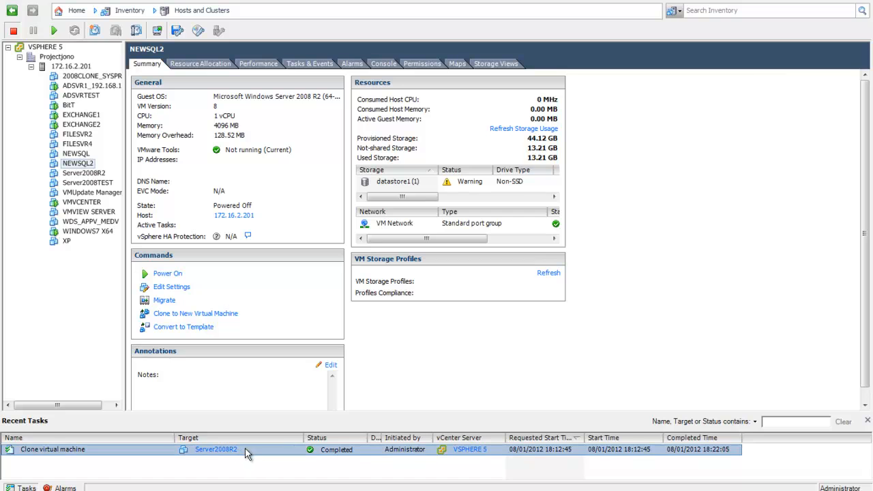